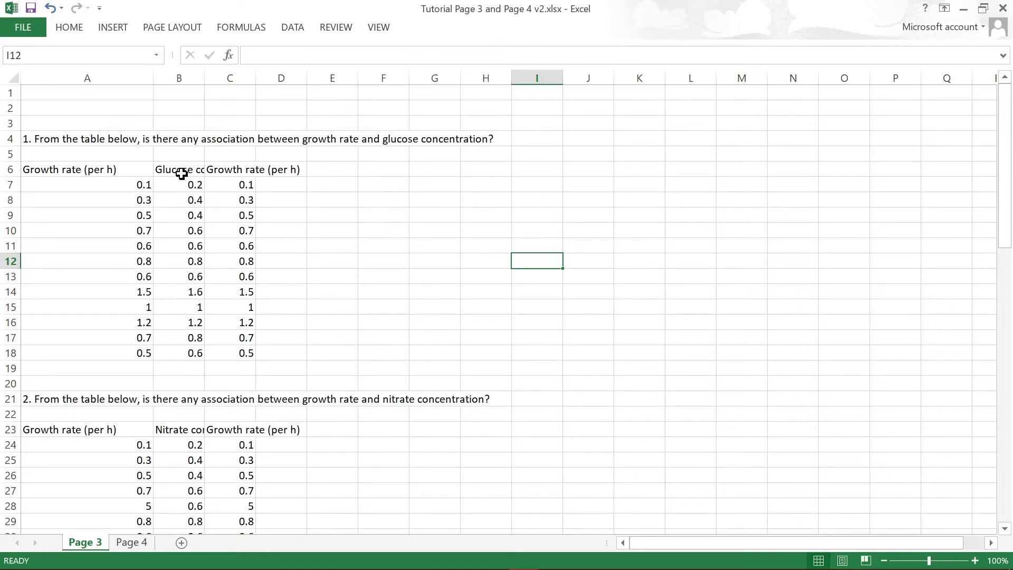
# Copy the Excel range B6:C18 holding glucose concentration and growth rate with headers
pyautogui.click(242, 169)
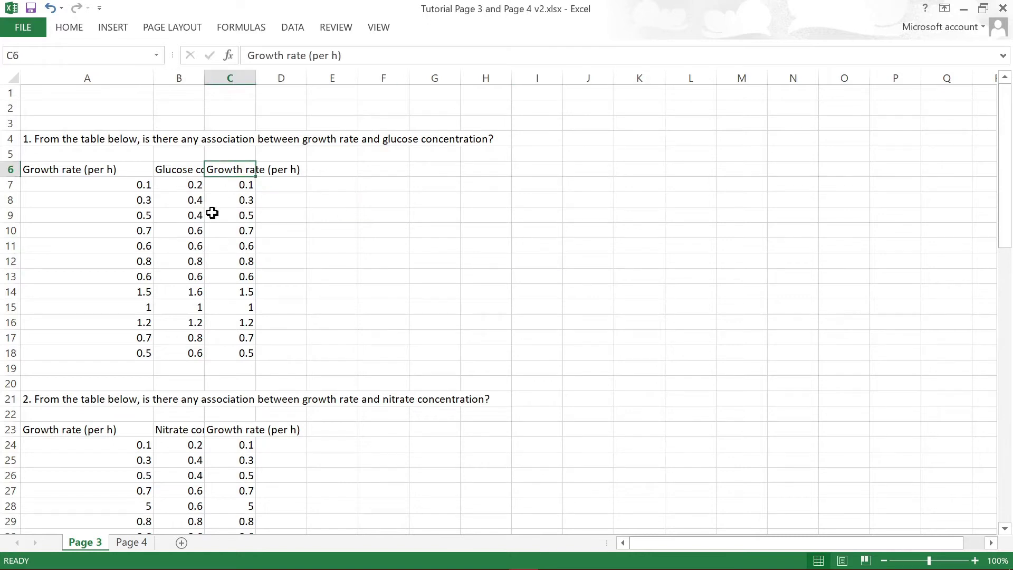
pyautogui.click(181, 168)
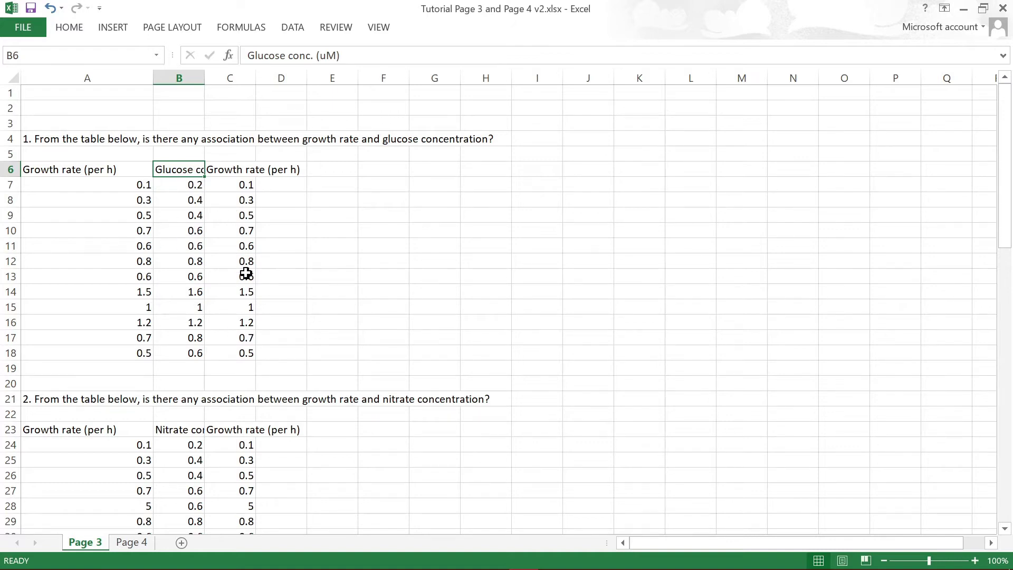
pyautogui.keyDown('shift'); pyautogui.click(230, 349); pyautogui.keyUp('shift')
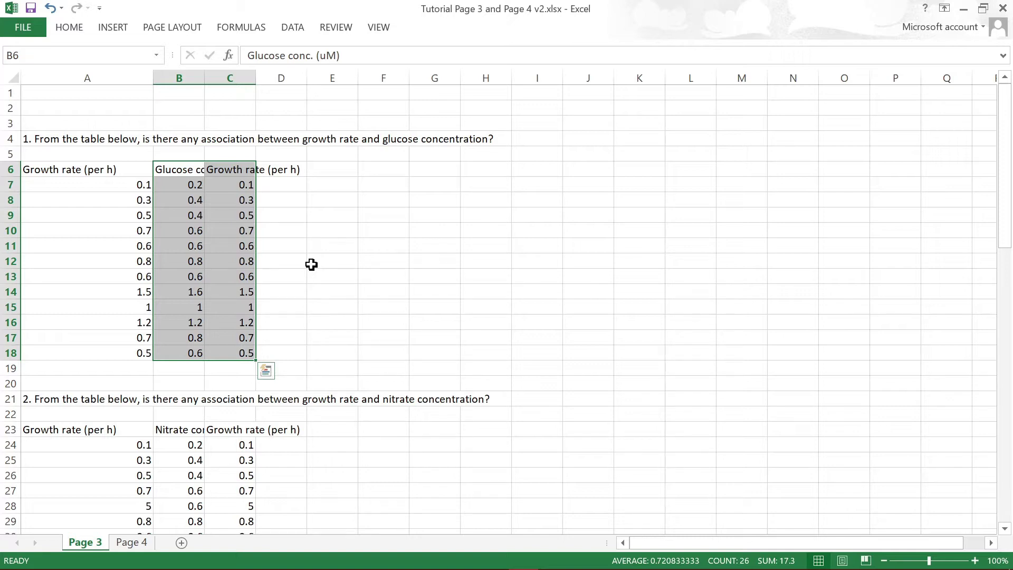
pyautogui.hotkey('ctrl', 'c')
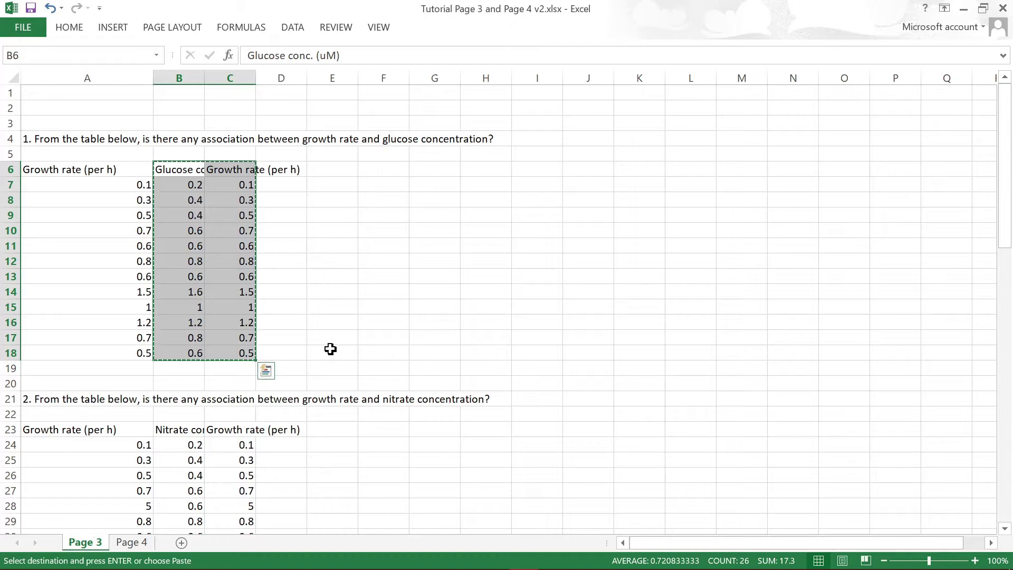
pyautogui.moveTo(417, 565)
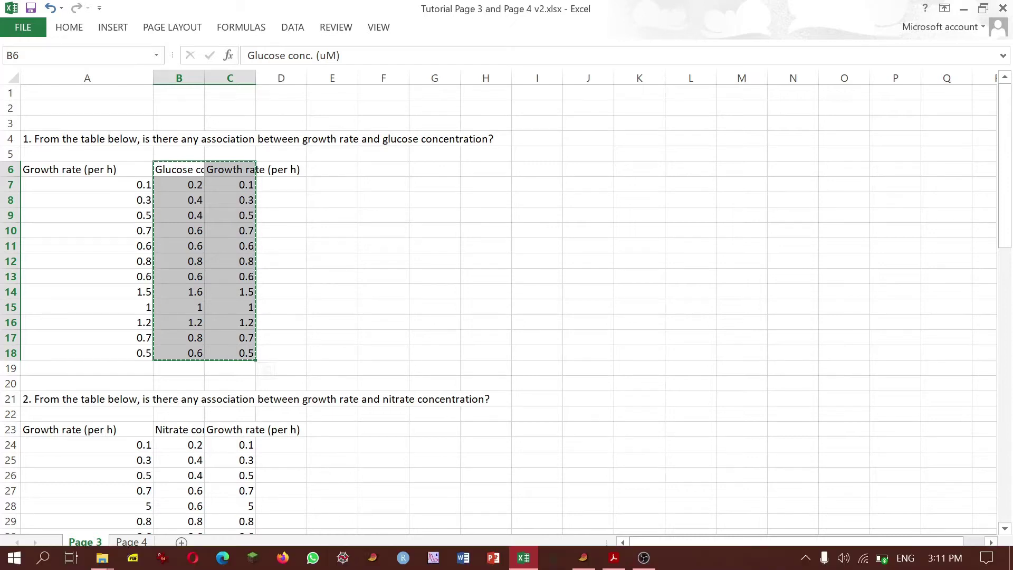
# Paste the 12 glucose and growth-rate rows with column names into PAST's grid and select all
pyautogui.click(585, 560)
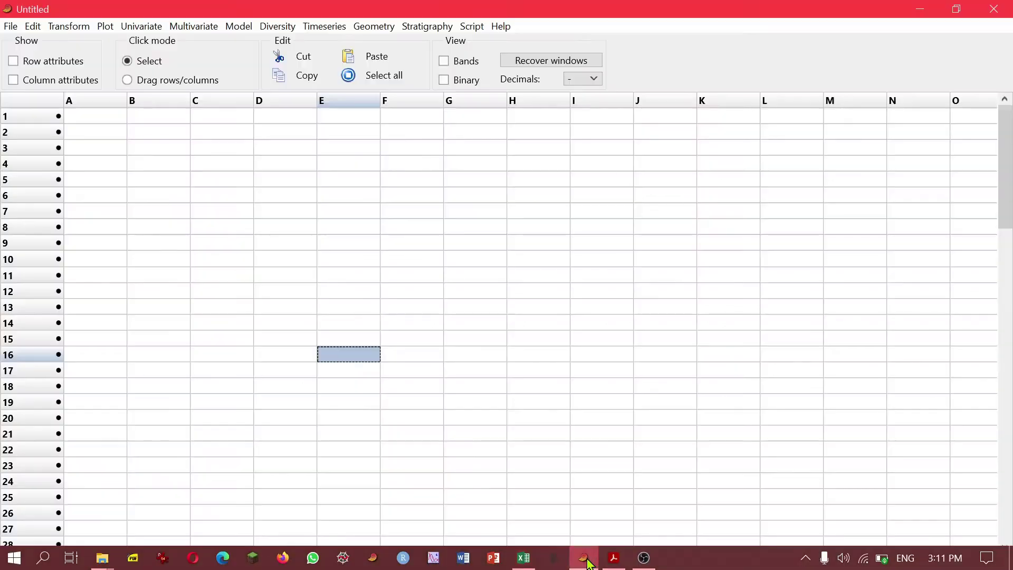
pyautogui.click(51, 80)
pyautogui.click(82, 135)
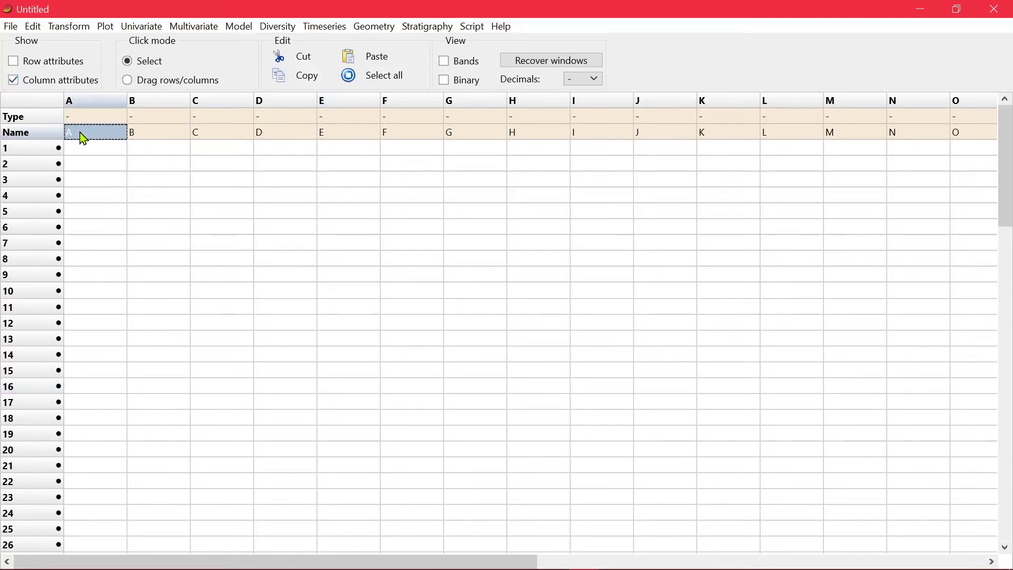
pyautogui.hotkey('ctrl', 'v')
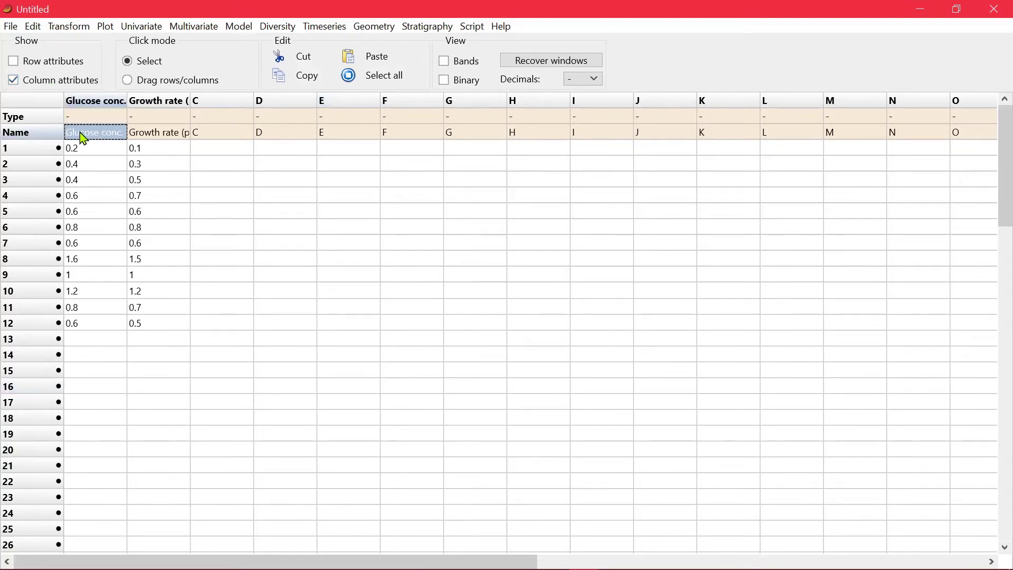
pyautogui.click(55, 80)
pyautogui.hotkey('ctrl', 'a')
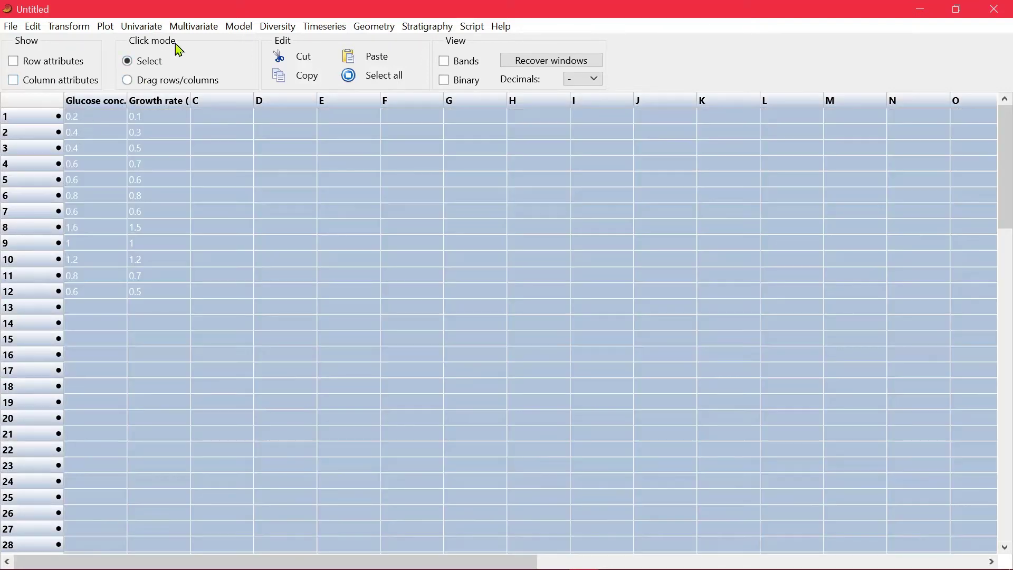
# Run a bivariate linear regression fit, giving slope 0.97541 and intercept -0.0069672
pyautogui.click(140, 26)
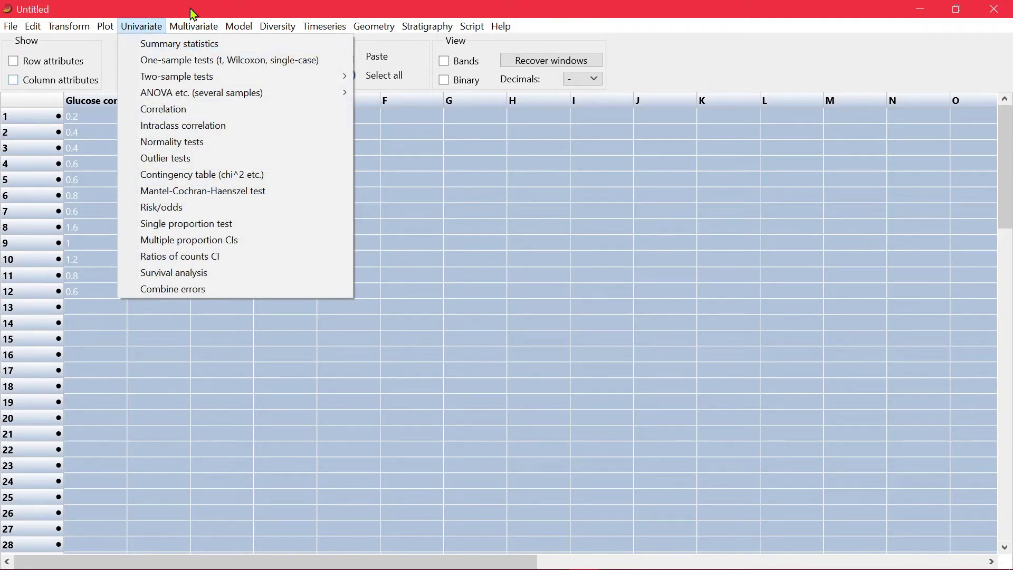
pyautogui.moveTo(238, 28)
pyautogui.moveTo(247, 48)
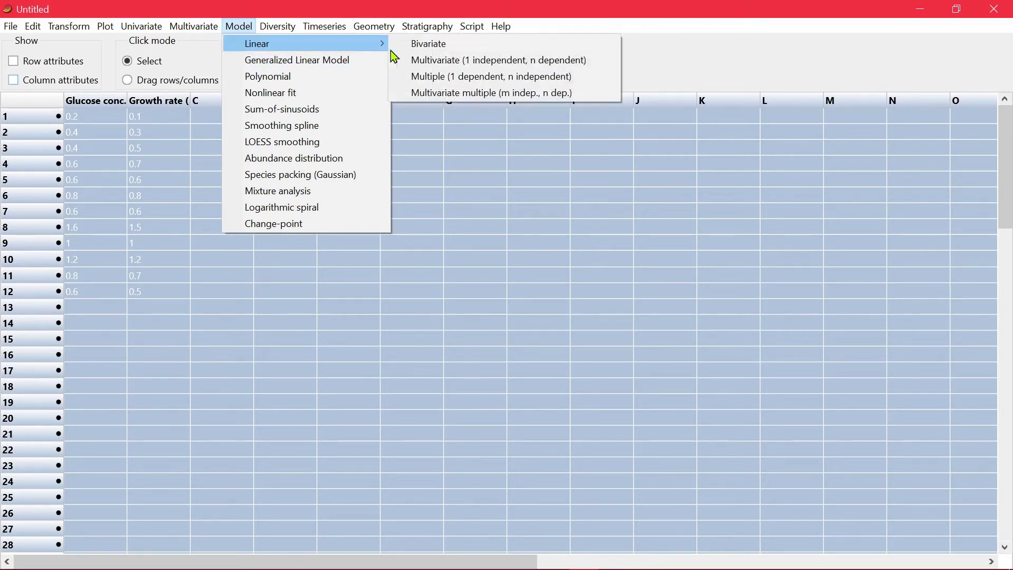
pyautogui.click(425, 45)
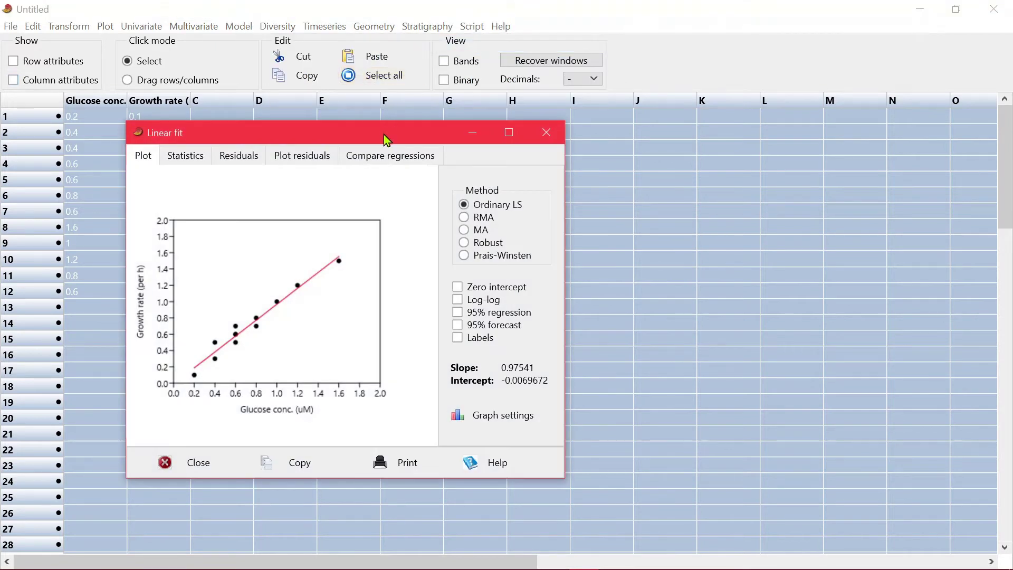
# Paste the regression plot into the Excel sheet at cell I1, then return to PAST
pyautogui.moveTo(386, 140); pyautogui.dragTo(590, 42)
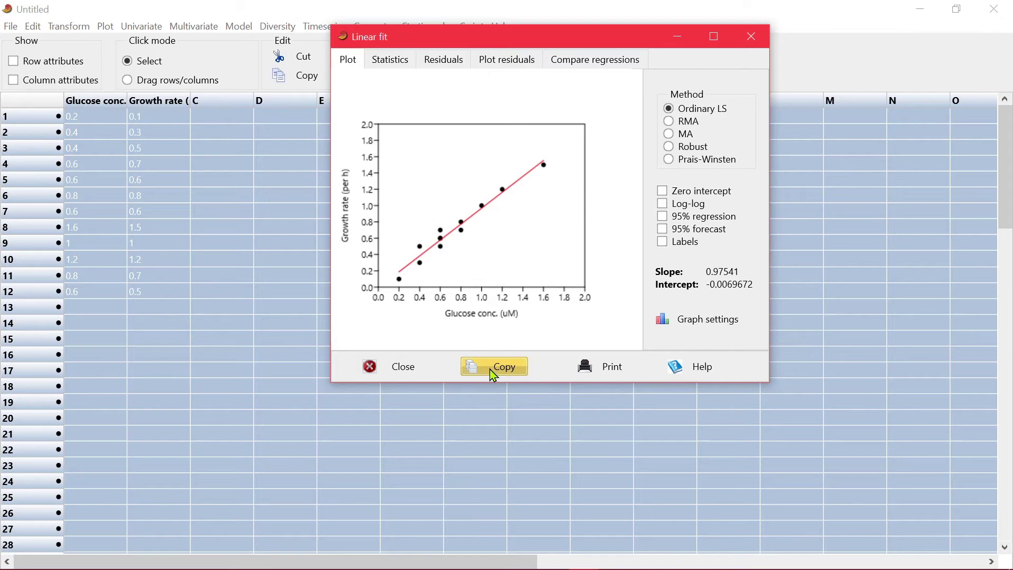
pyautogui.hotkey('alt', 'Tab')
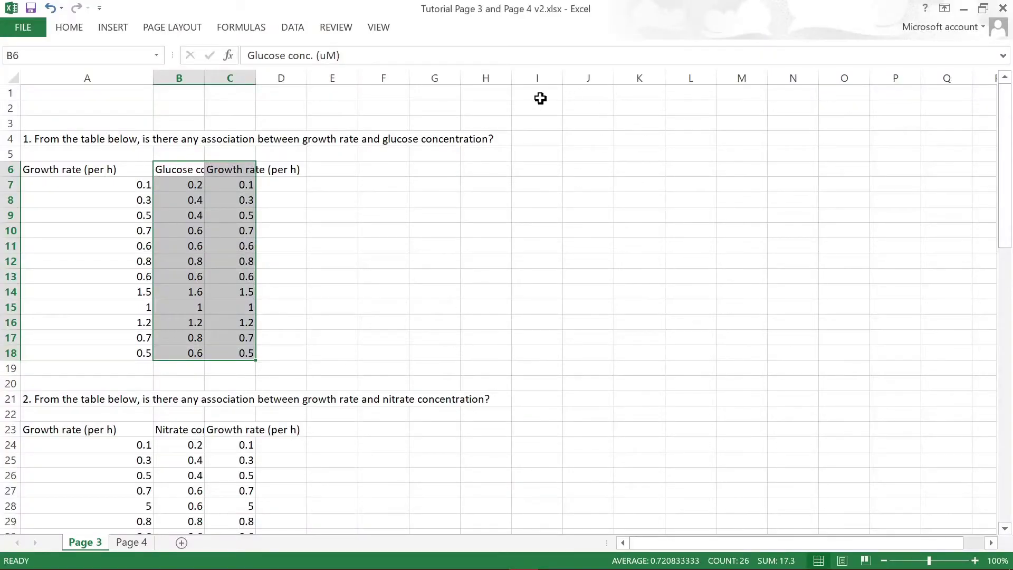
pyautogui.click(540, 98)
pyautogui.hotkey('ctrl', 'v')
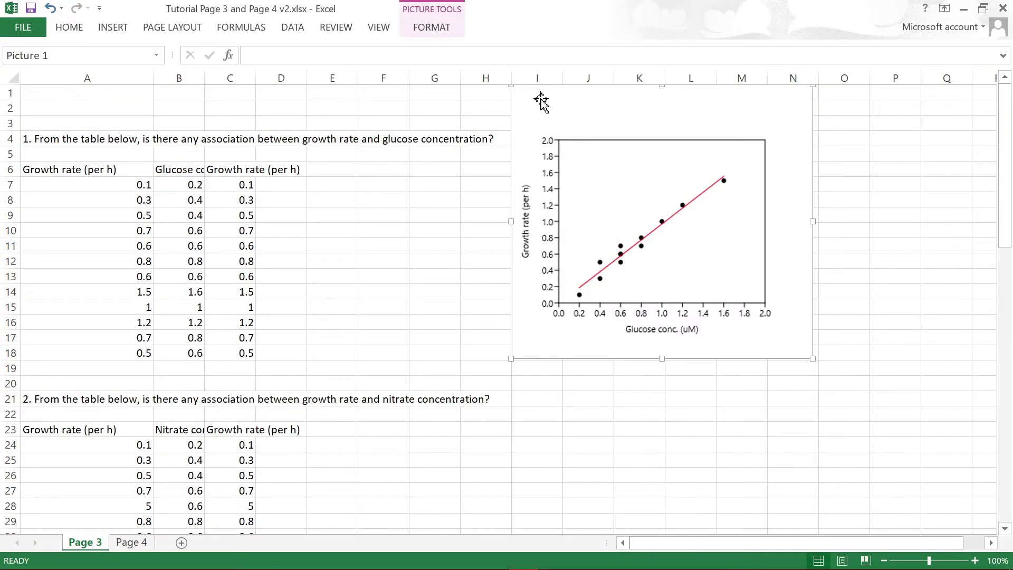
pyautogui.hotkey('alt', 'Tab')
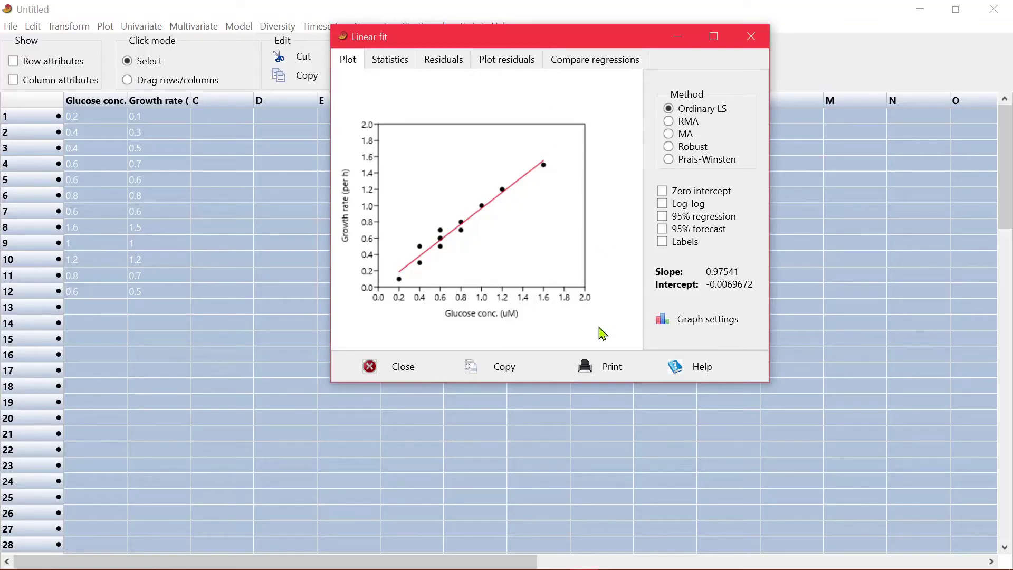
# In the regression plot's graph preferences, keep SVG as the export format and close them
pyautogui.click(677, 325)
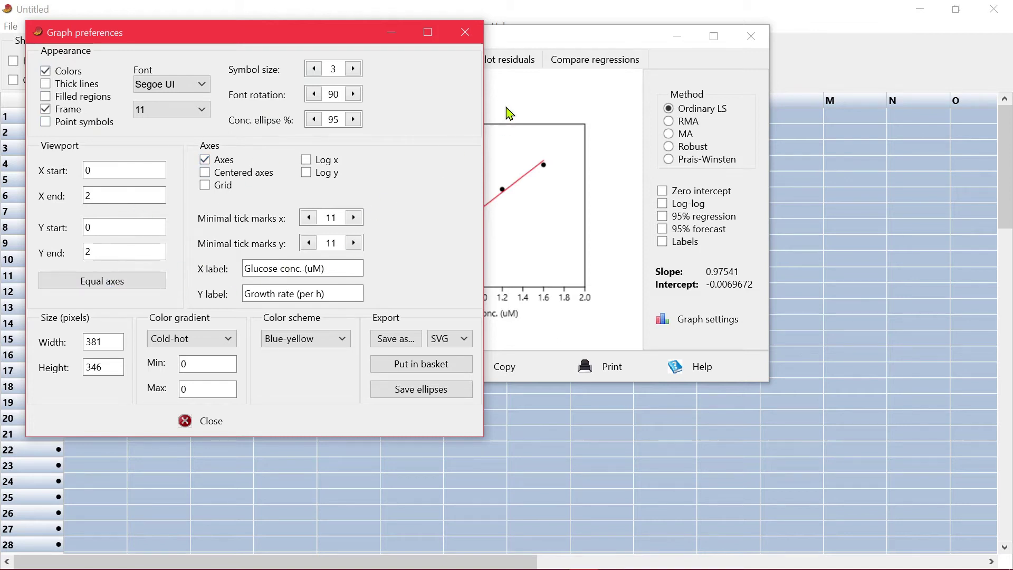
pyautogui.click(523, 47)
pyautogui.moveTo(524, 47); pyautogui.dragTo(690, 67)
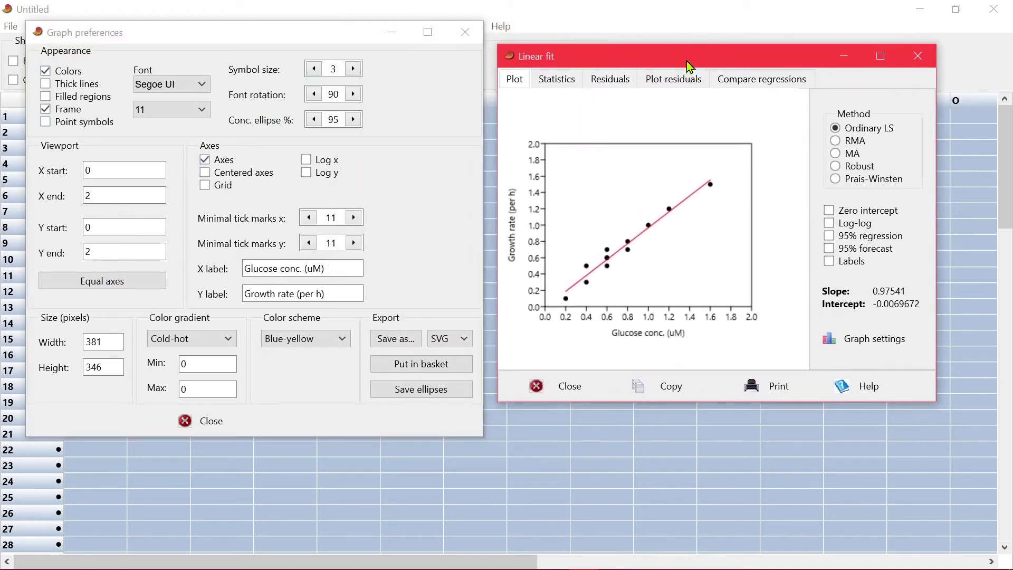
pyautogui.click(406, 100)
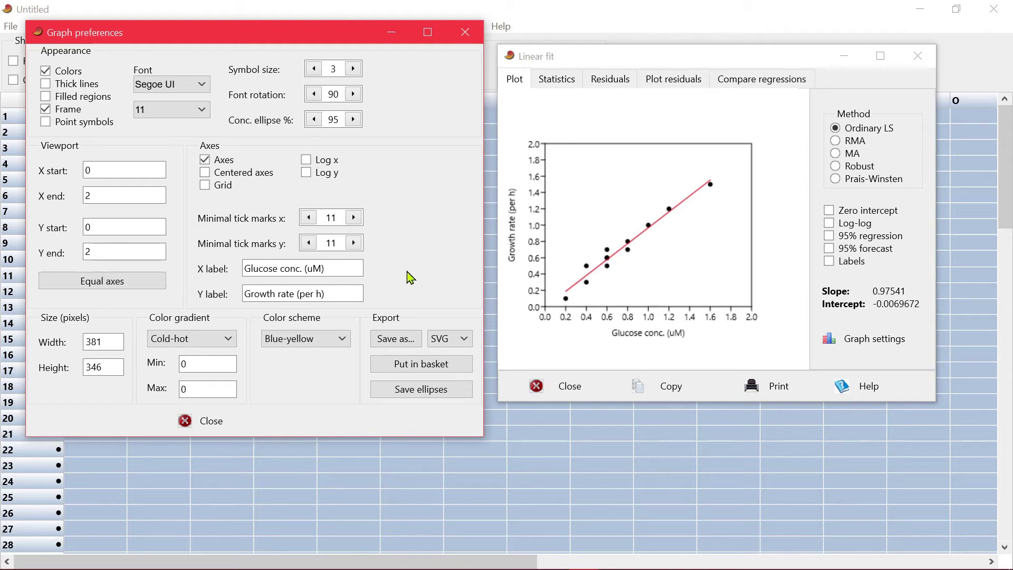
pyautogui.click(449, 340)
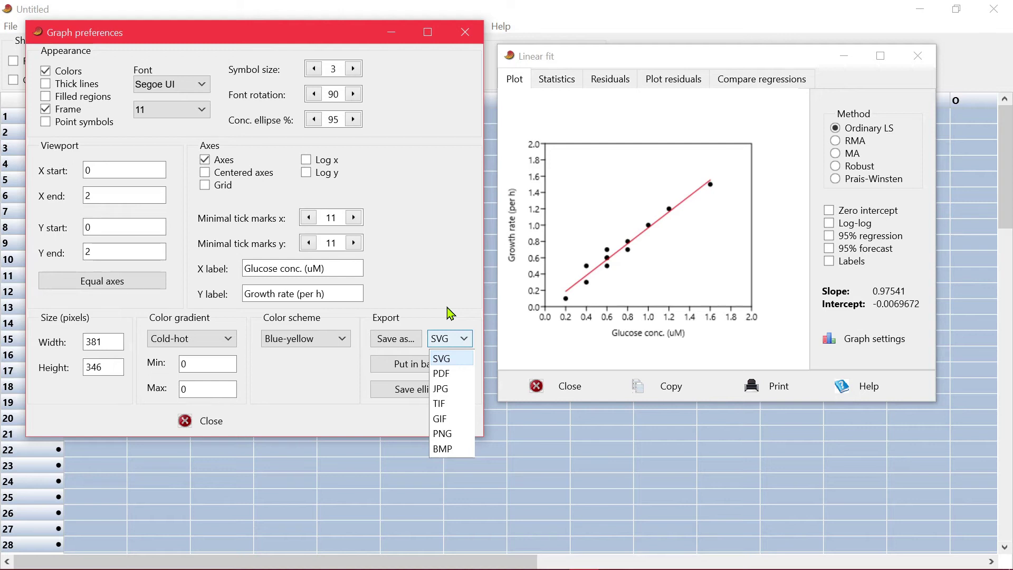
pyautogui.click(450, 314)
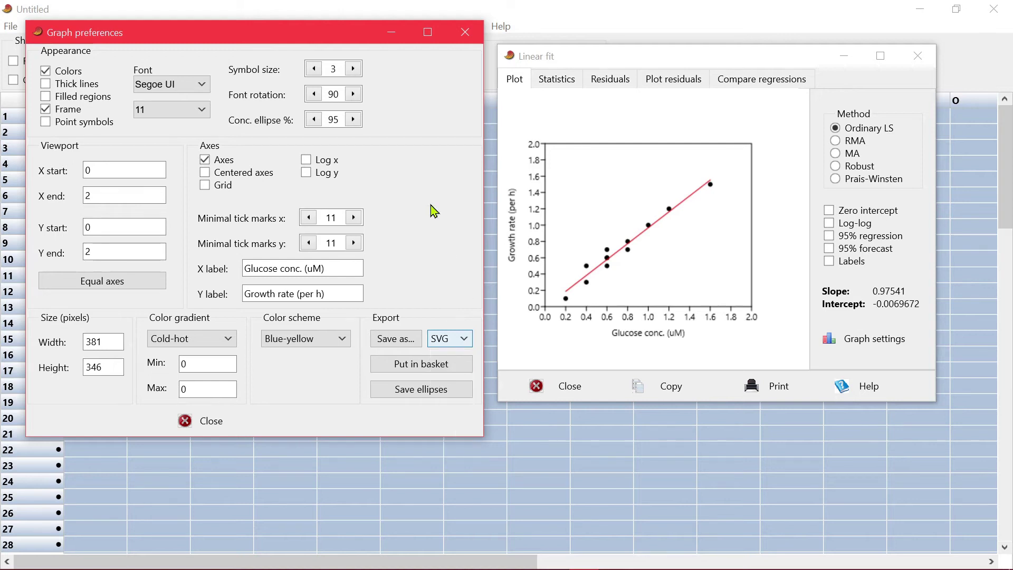
pyautogui.click(464, 32)
# Show the regression statistics (r = 0.9807, r² = 0.96177) and copy them
pyautogui.moveTo(610, 64); pyautogui.dragTo(315, 71)
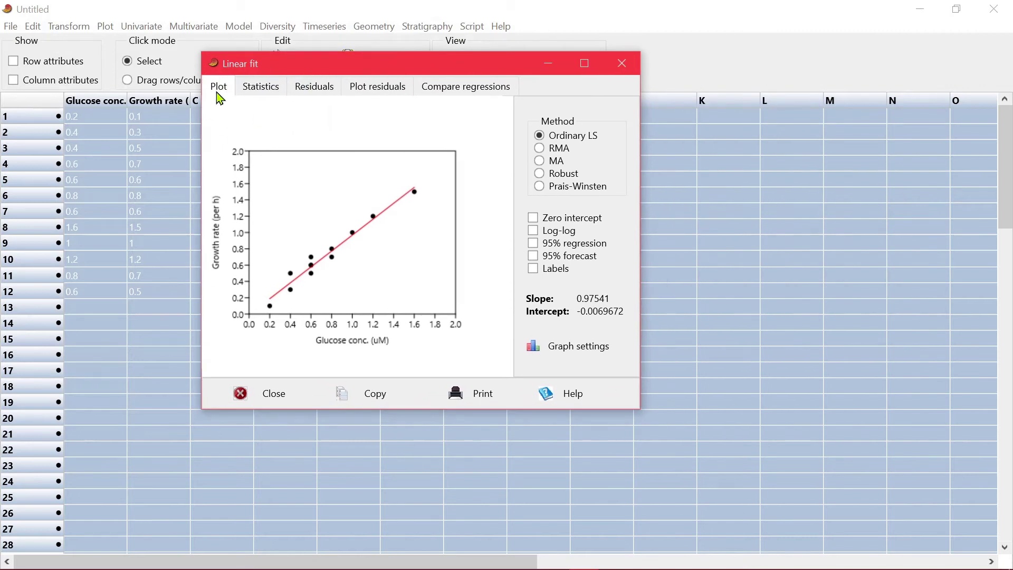
pyautogui.click(276, 93)
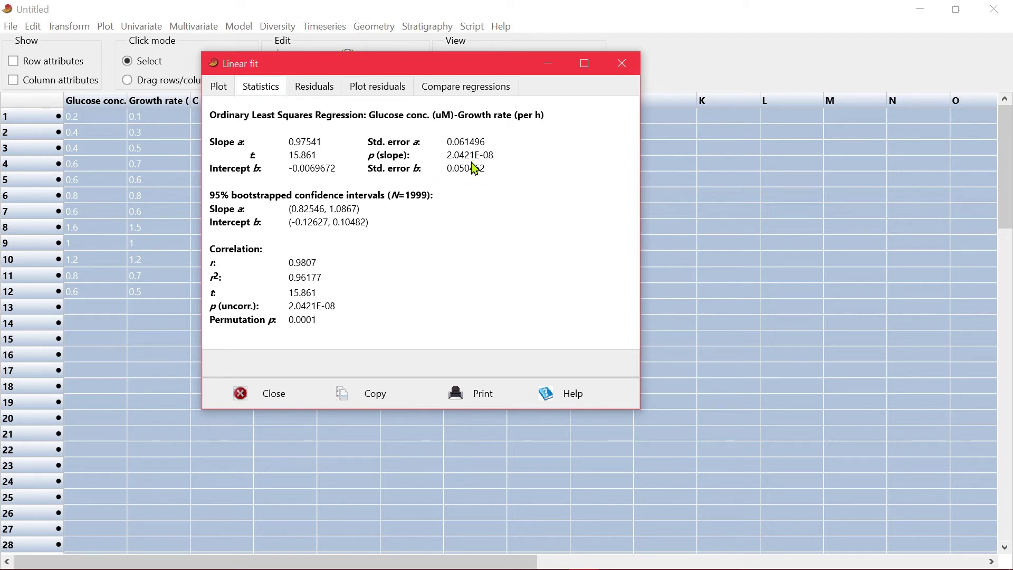
pyautogui.click(388, 396)
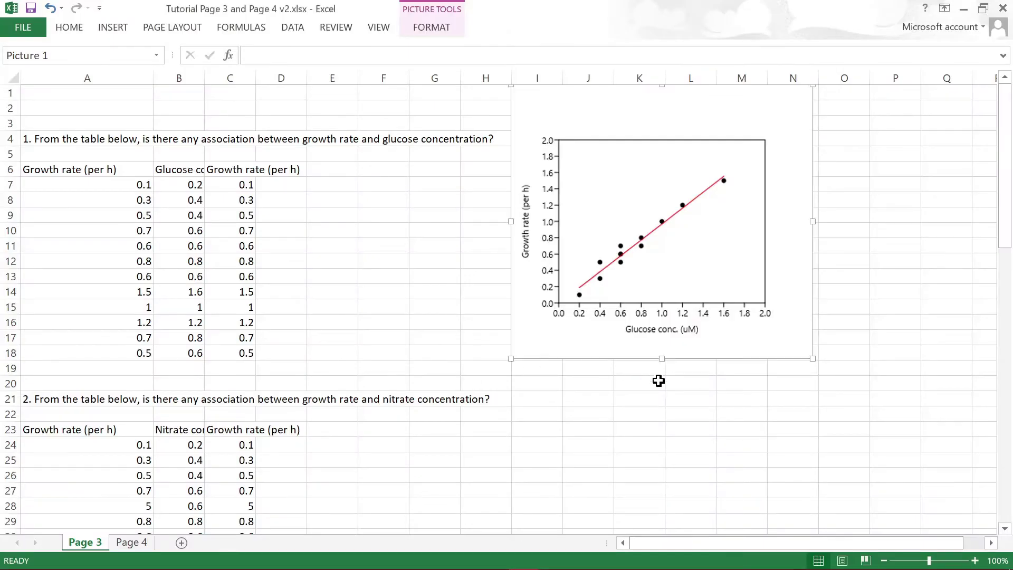
# Paste the regression statistics into Excel at cell O1
pyautogui.click(841, 97)
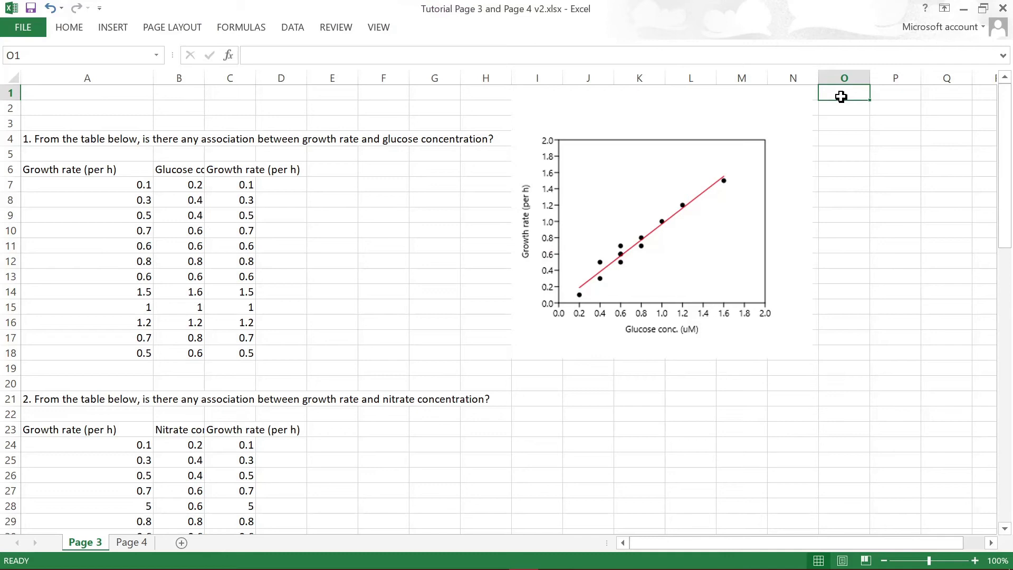
pyautogui.hotkey('ctrl', 'v')
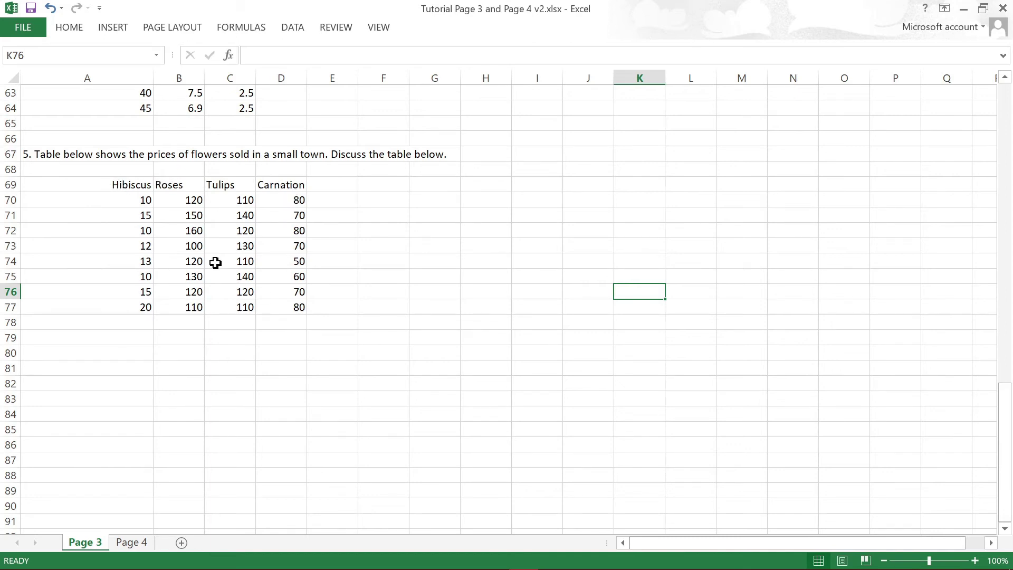
# Copy the Excel flower-price range A69:D77 with Hibiscus, Roses, Tulips and Carnation headers
pyautogui.moveTo(78, 184); pyautogui.dragTo(285, 311)
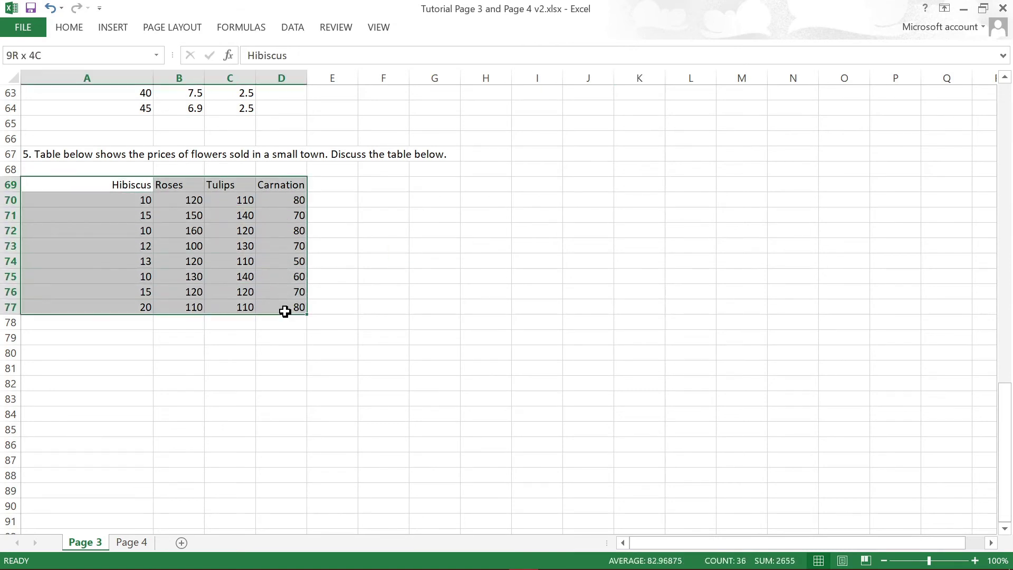
pyautogui.moveTo(285, 311); pyautogui.dragTo(285, 311)
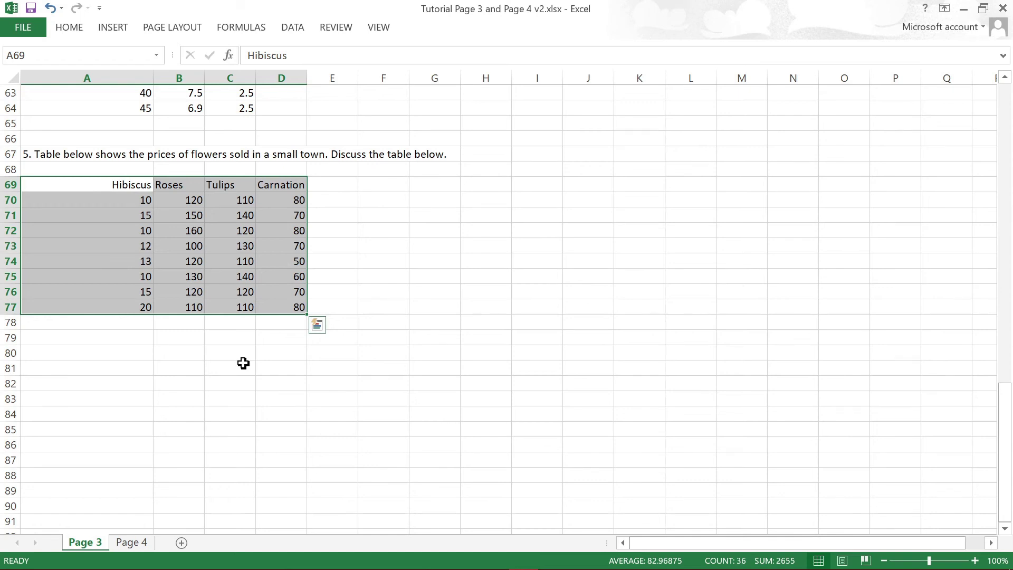
pyautogui.hotkey('ctrl', 'c')
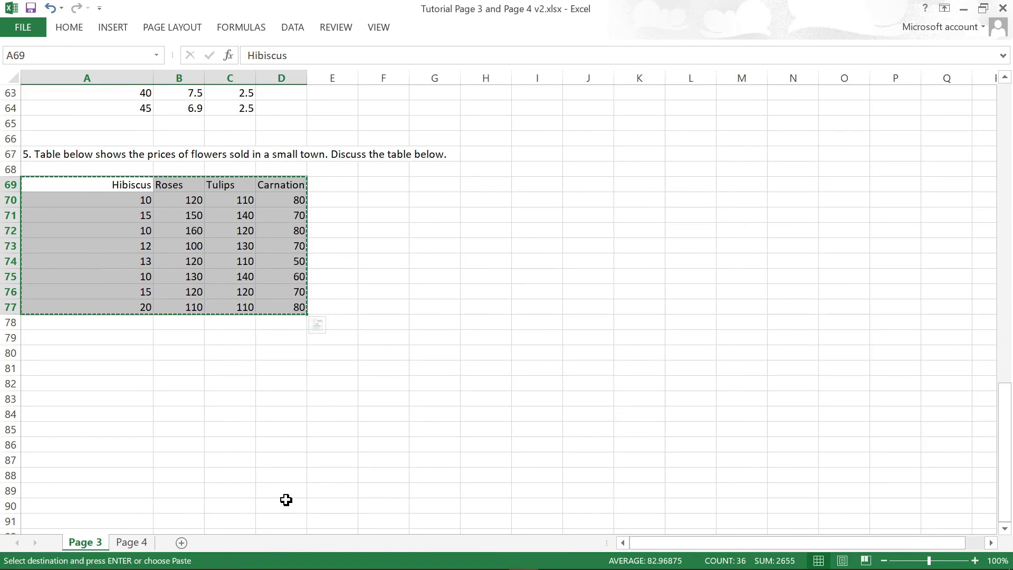
pyautogui.hotkey('alt', 'Tab')
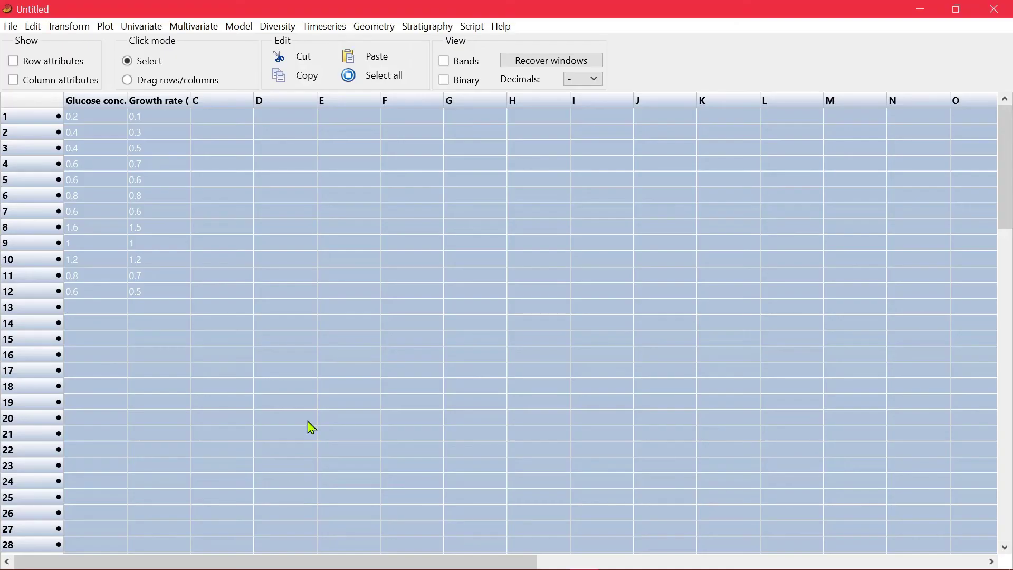
# Clear the glucose data and paste the 8-row flower-price table with headers, then select all
pyautogui.click(227, 266)
pyautogui.hotkey('ctrl', 'z')
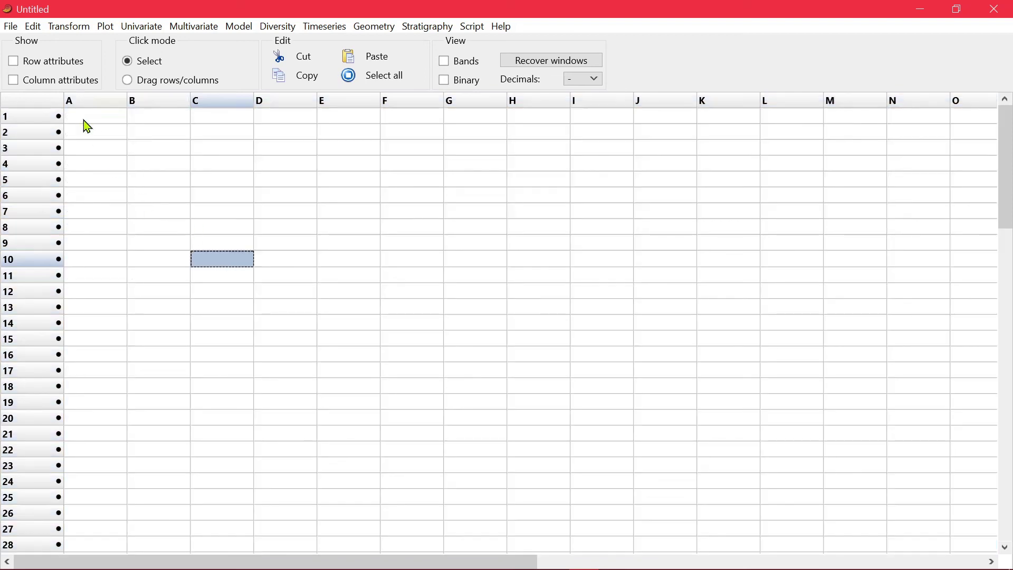
pyautogui.click(59, 81)
pyautogui.click(103, 138)
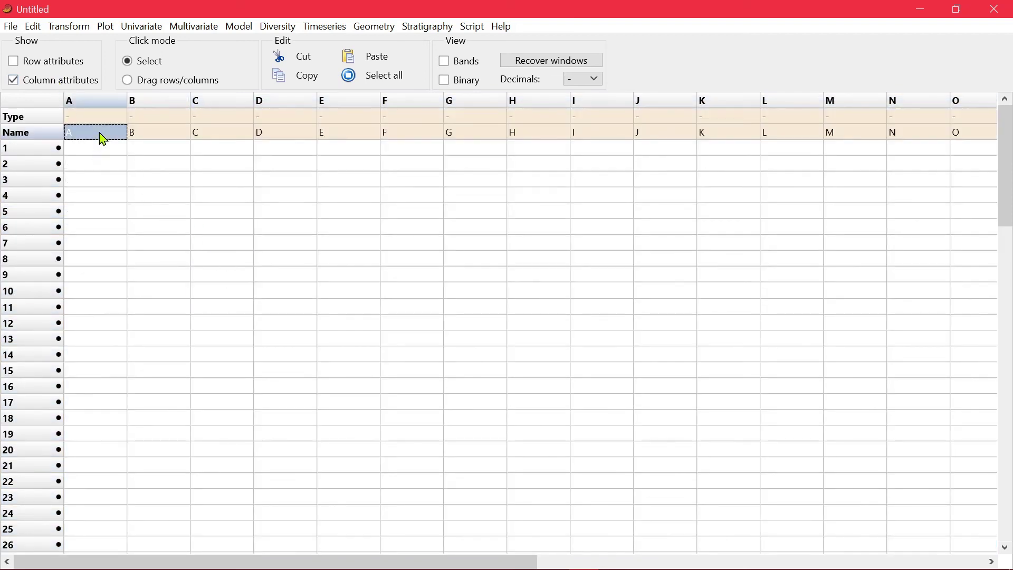
pyautogui.hotkey('ctrl', 'v')
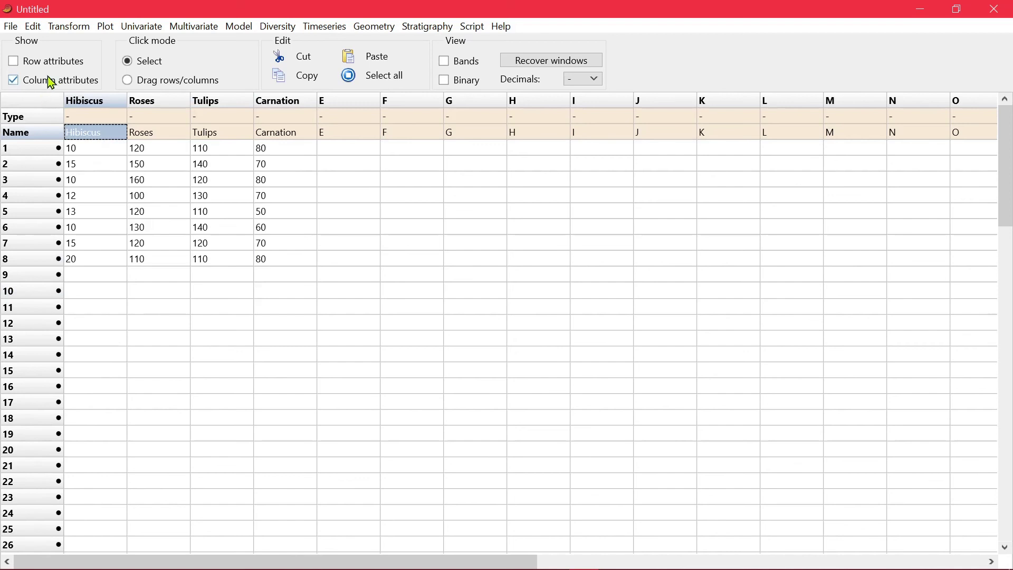
pyautogui.click(51, 81)
pyautogui.hotkey('ctrl', 'a')
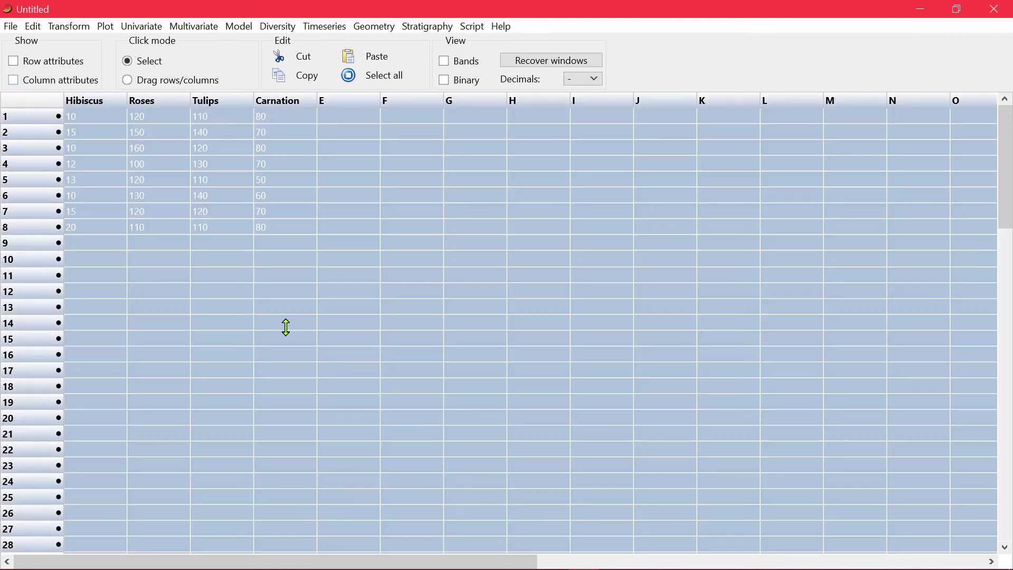
pyautogui.click(151, 30)
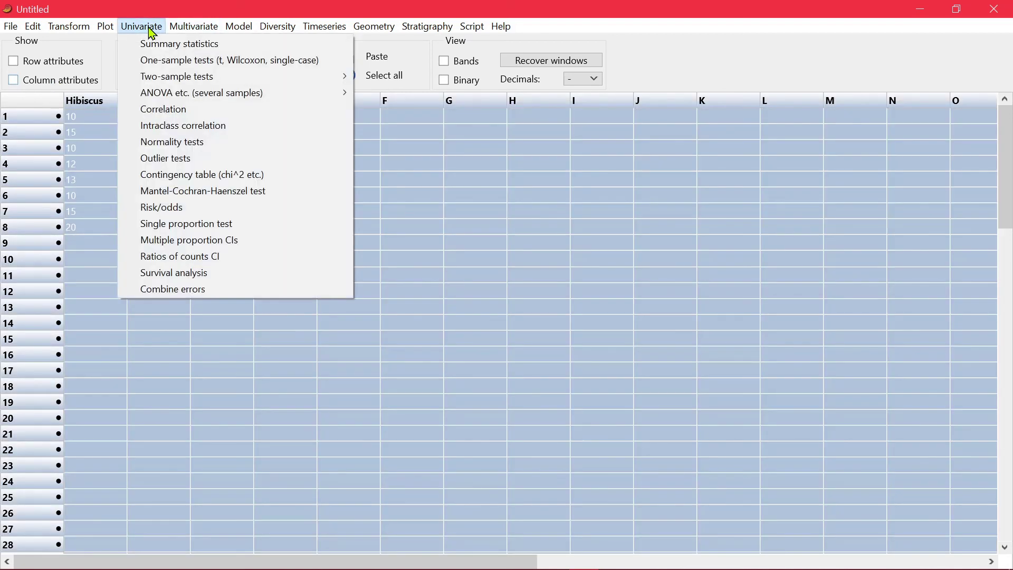
# Run a Pearson correlation on the four flower prices, e.g. Roses–Carnation r = 0.75187
pyautogui.click(160, 109)
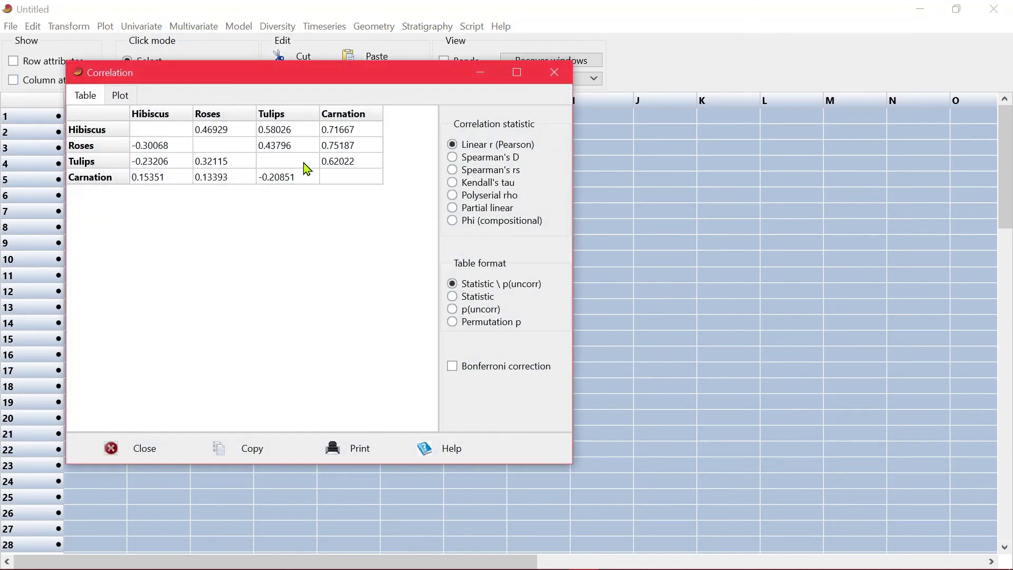
pyautogui.moveTo(244, 72); pyautogui.dragTo(426, 92)
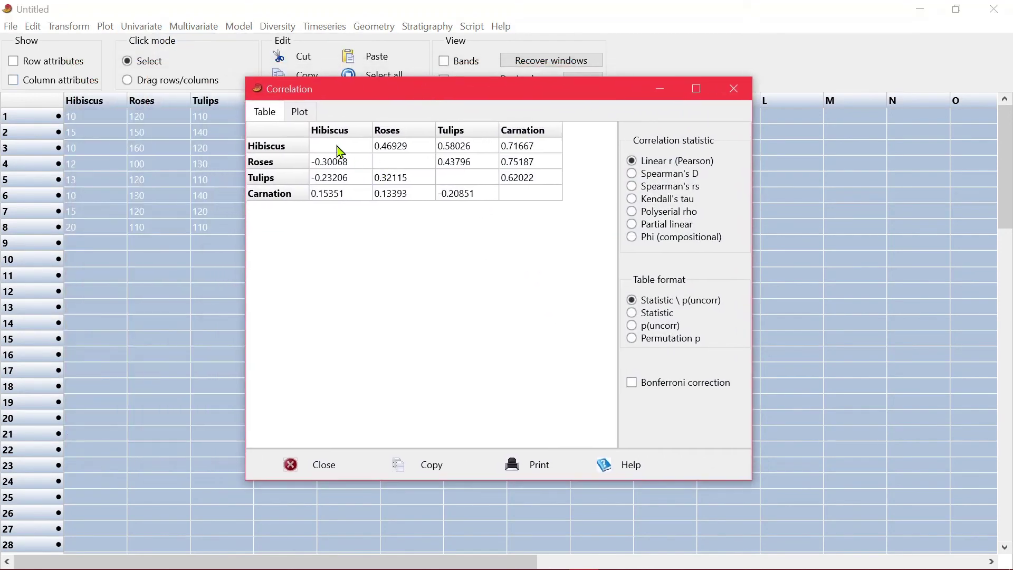